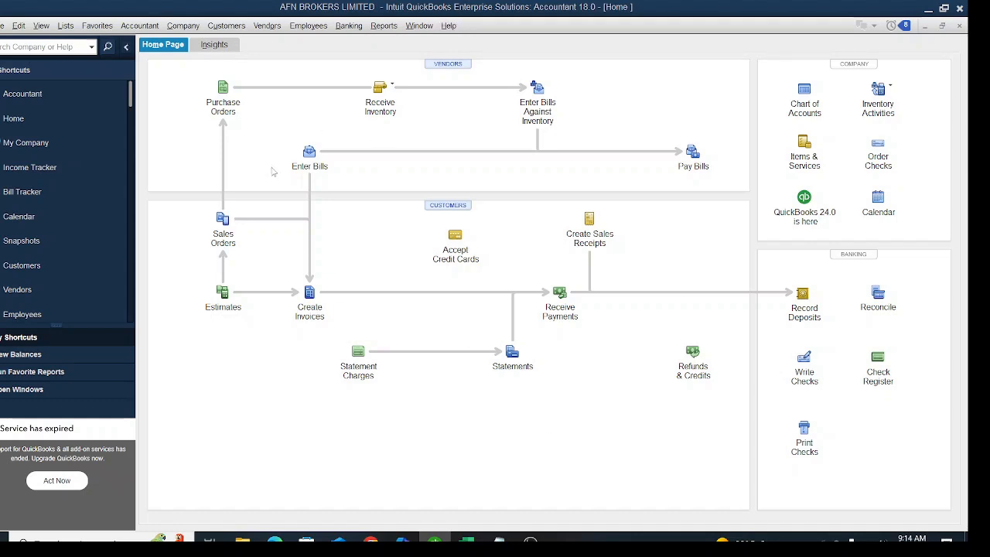
Open the Item List and look through the existing items and their types
{"action": "left_click", "coordinate": [64, 28]}
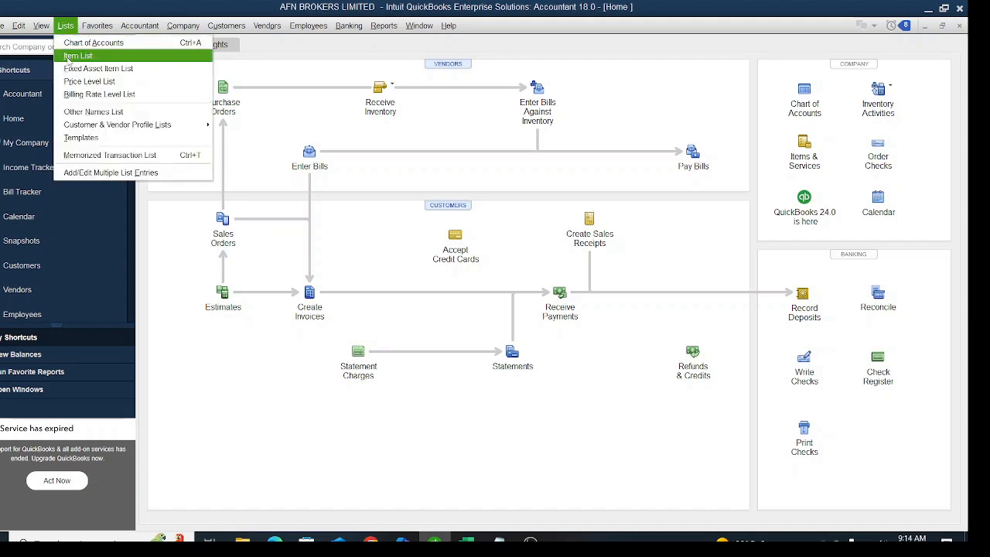
{"action": "left_click", "coordinate": [77, 56]}
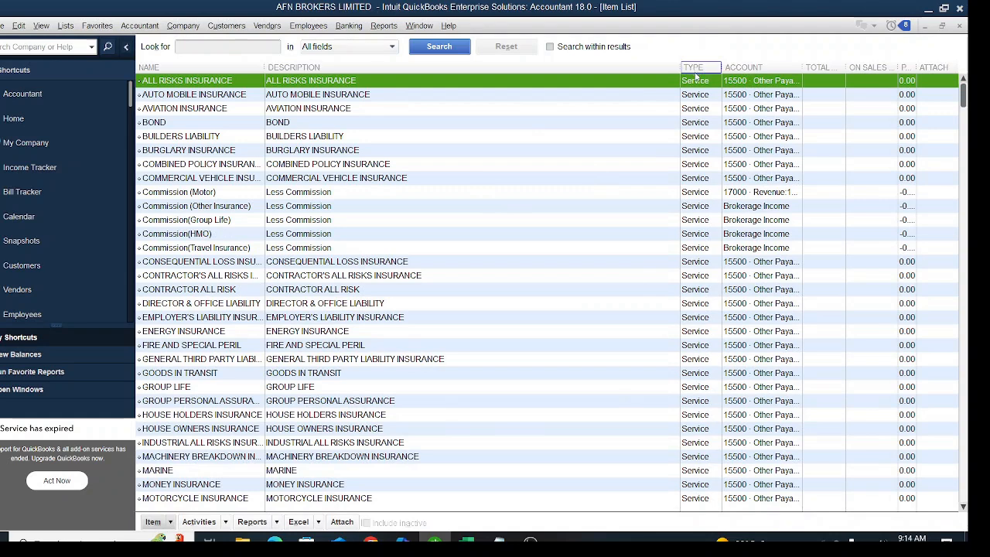
{"action": "scroll", "coordinate": [707, 201], "scroll_direction": "down", "scroll_amount": 6}
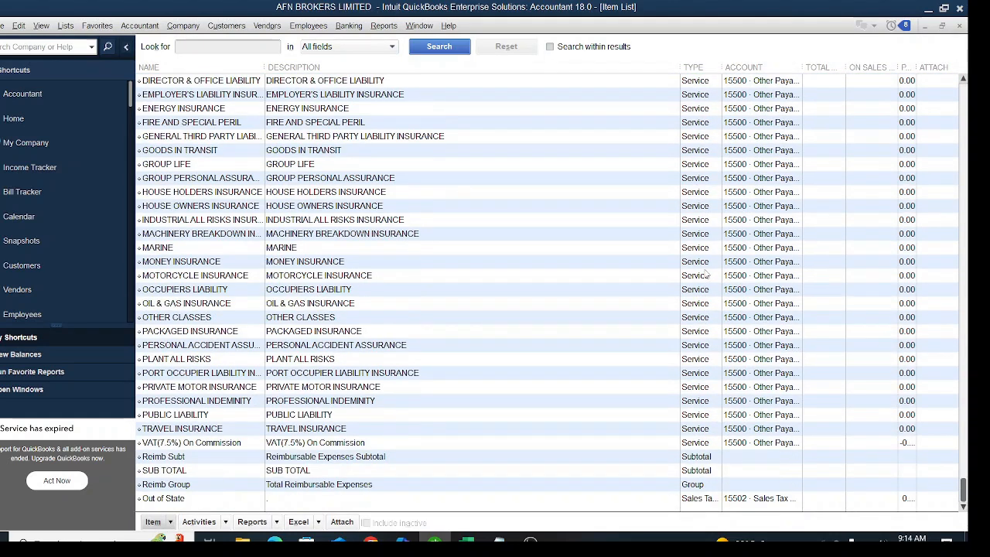
{"action": "scroll", "coordinate": [705, 273], "scroll_direction": "up", "scroll_amount": 6}
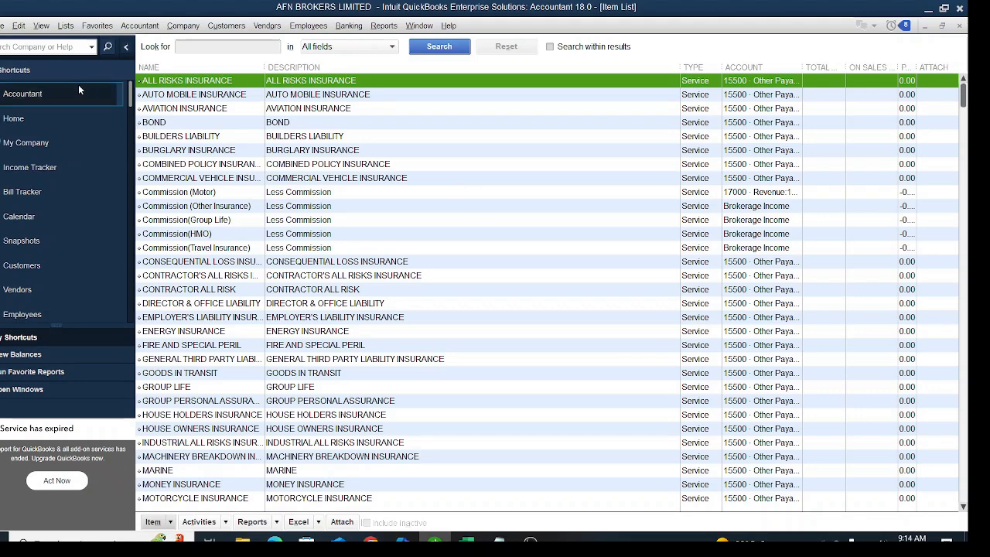
{"action": "left_click", "coordinate": [66, 26]}
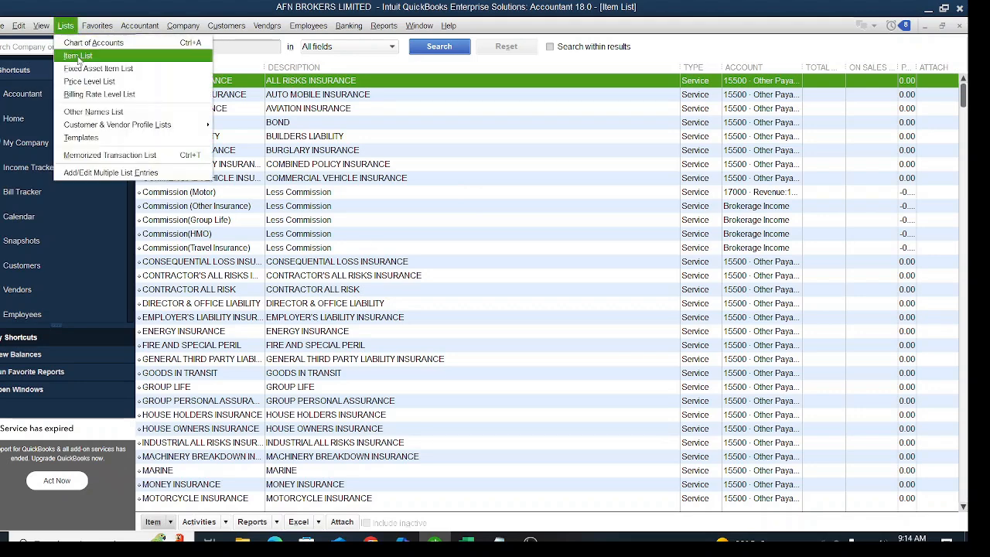
{"action": "left_click", "coordinate": [79, 59]}
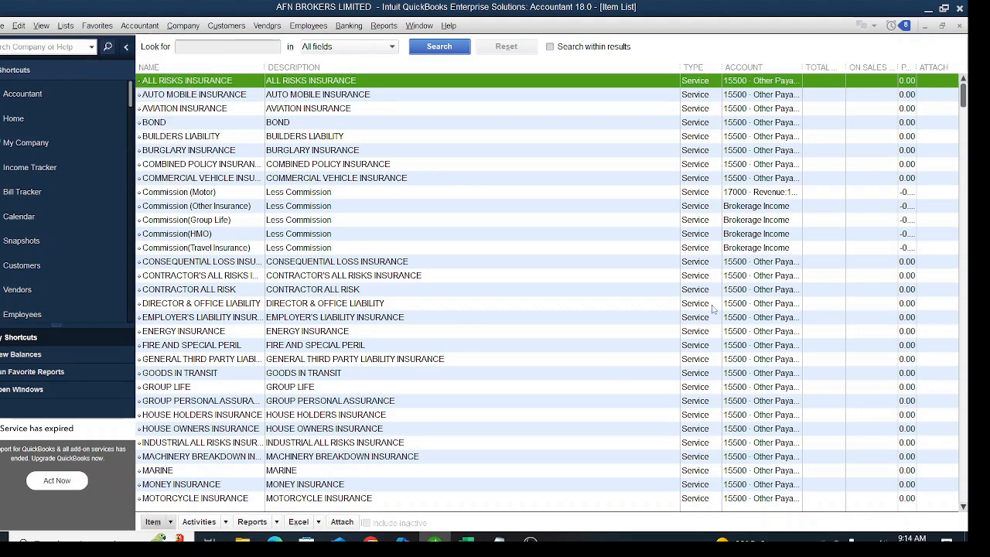
Start creating a new item from the Item List
{"action": "right_click", "coordinate": [570, 249]}
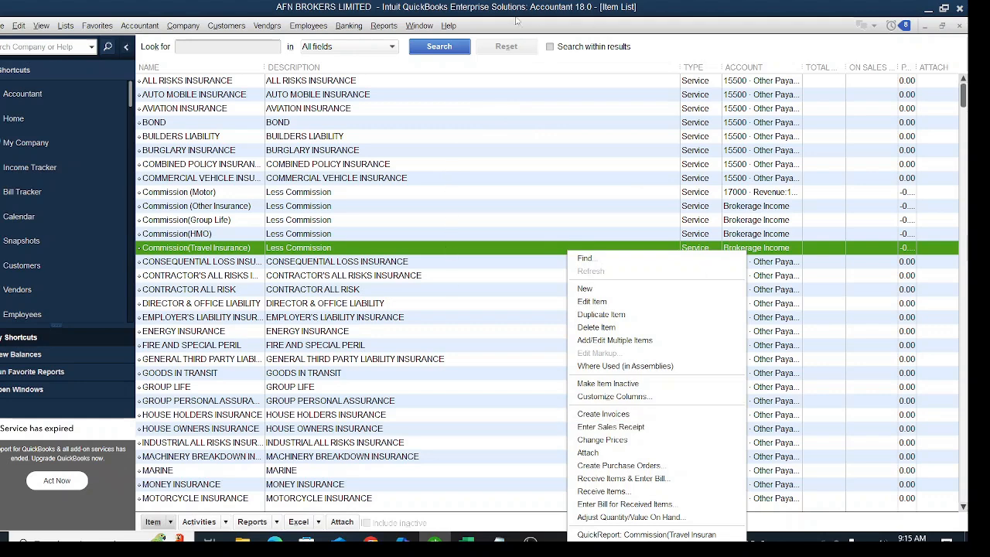
{"action": "left_click", "coordinate": [482, 82]}
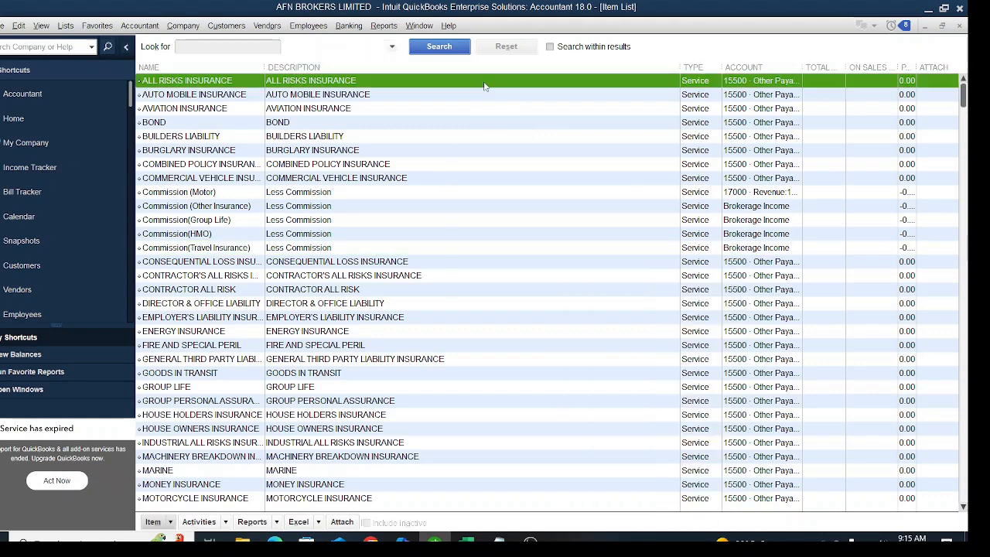
{"action": "right_click", "coordinate": [467, 193]}
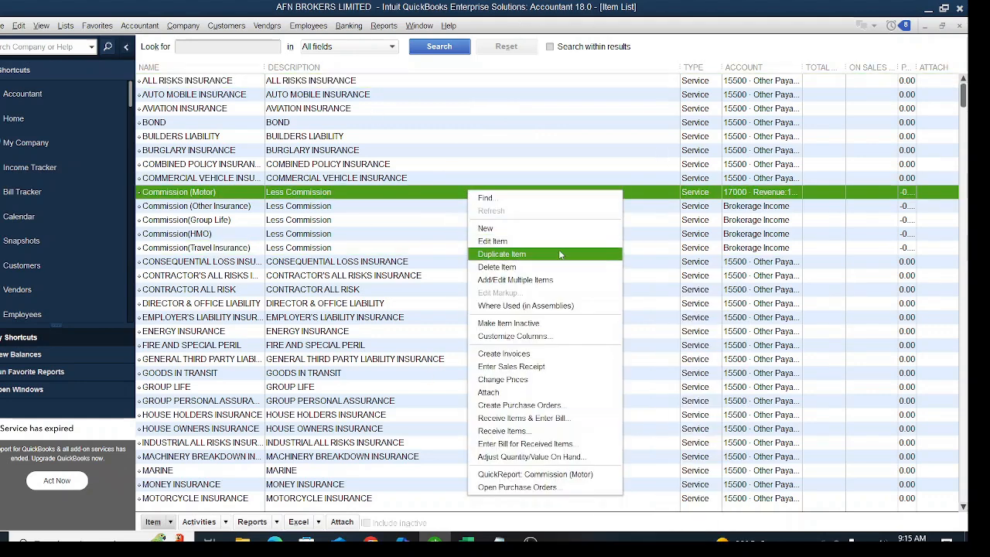
{"action": "left_click", "coordinate": [731, 251]}
{"action": "right_click", "coordinate": [731, 251]}
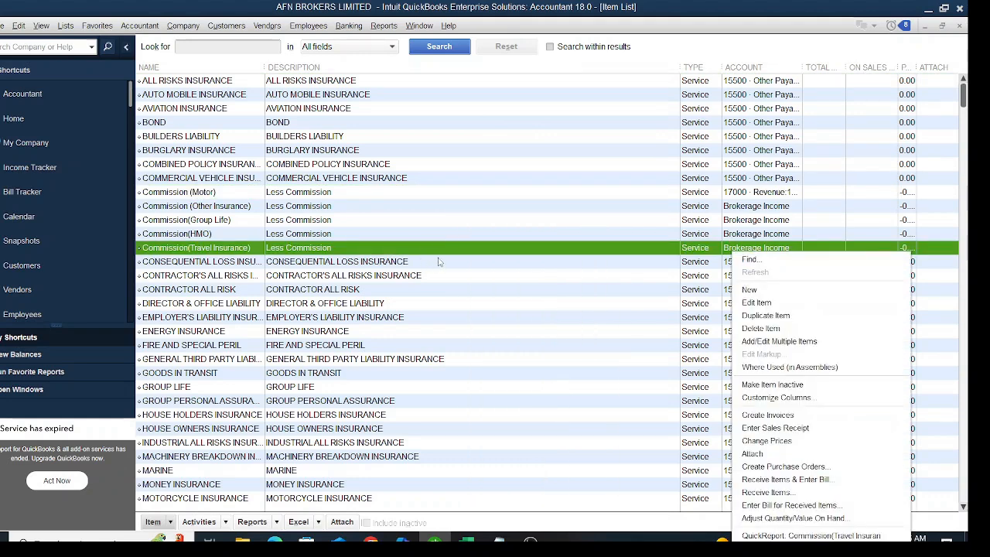
{"action": "right_click", "coordinate": [438, 262]}
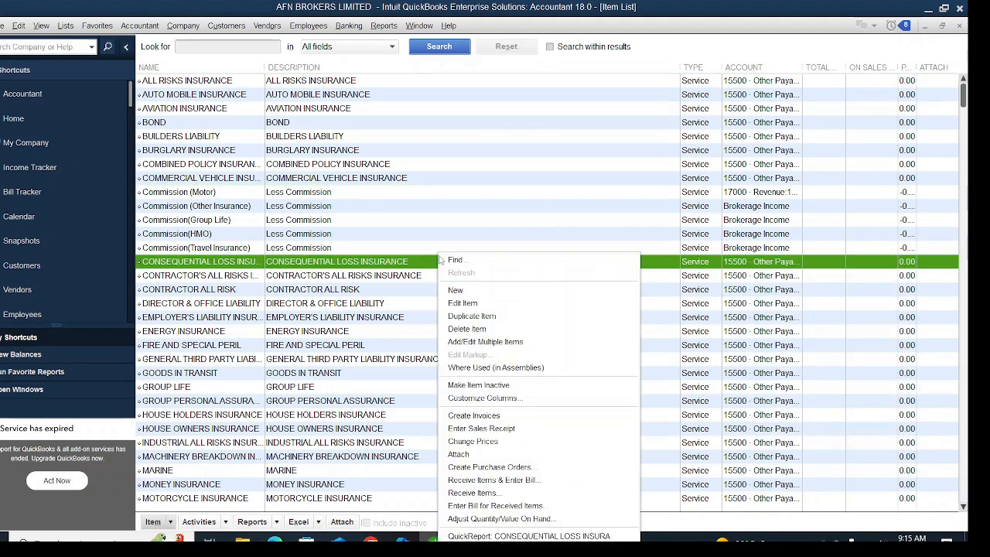
{"action": "left_click", "coordinate": [472, 291]}
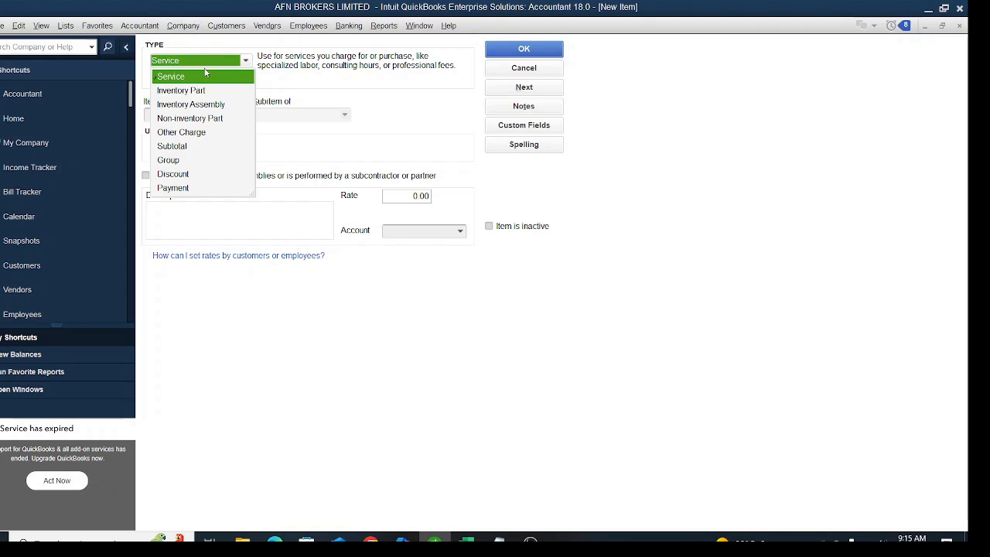
Compare the Service and Inventory Part forms and set the new item's type to Inventory Part
{"action": "left_click", "coordinate": [196, 92]}
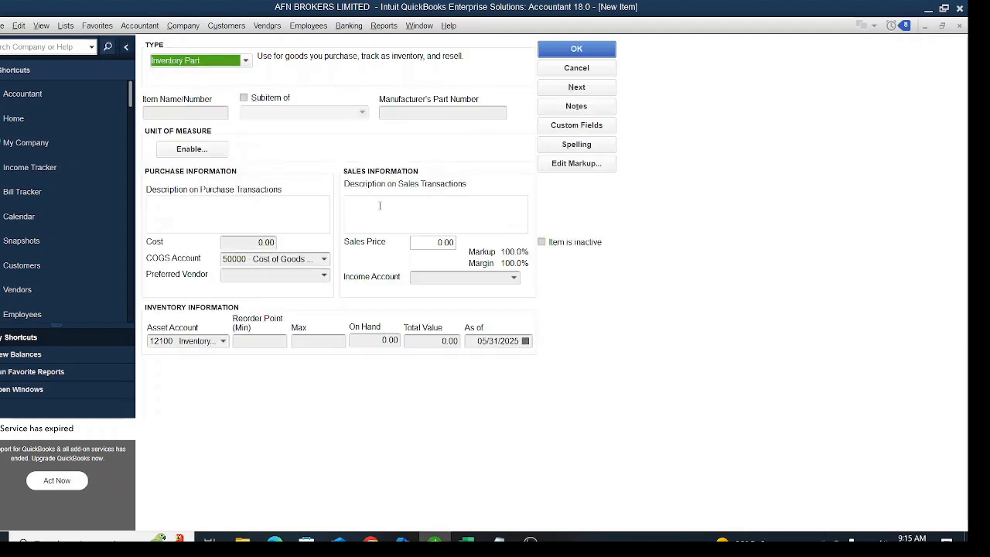
{"action": "left_click", "coordinate": [219, 62]}
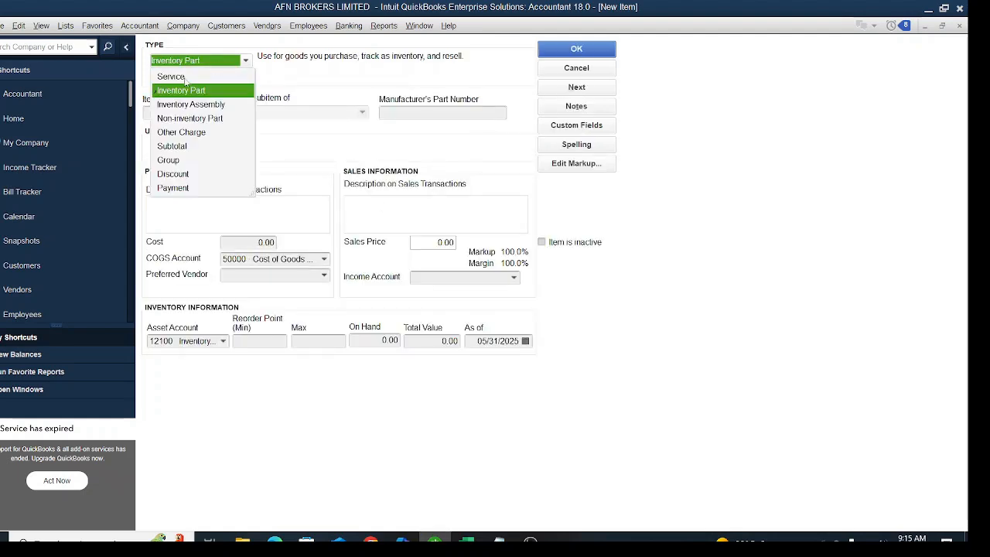
{"action": "left_click", "coordinate": [183, 77]}
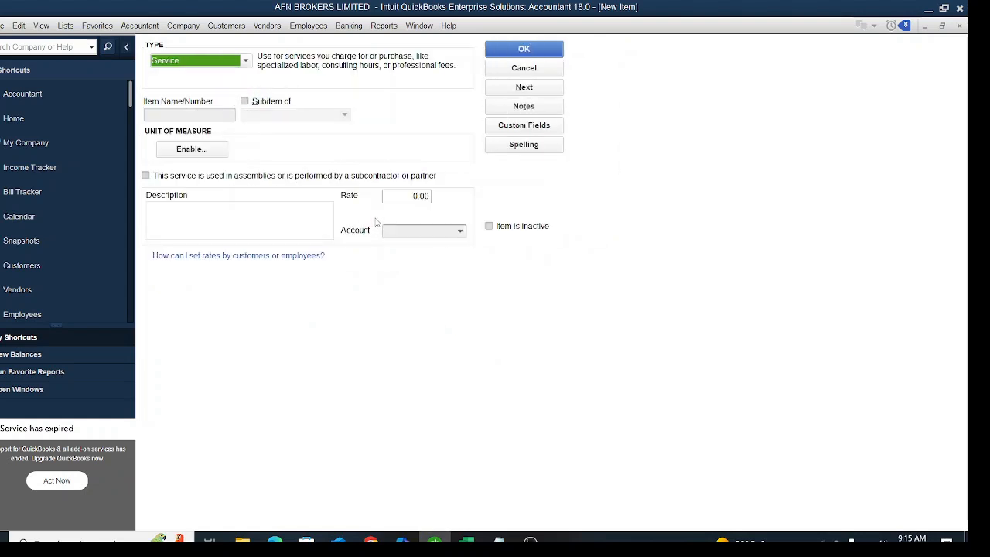
{"action": "left_click", "coordinate": [218, 64]}
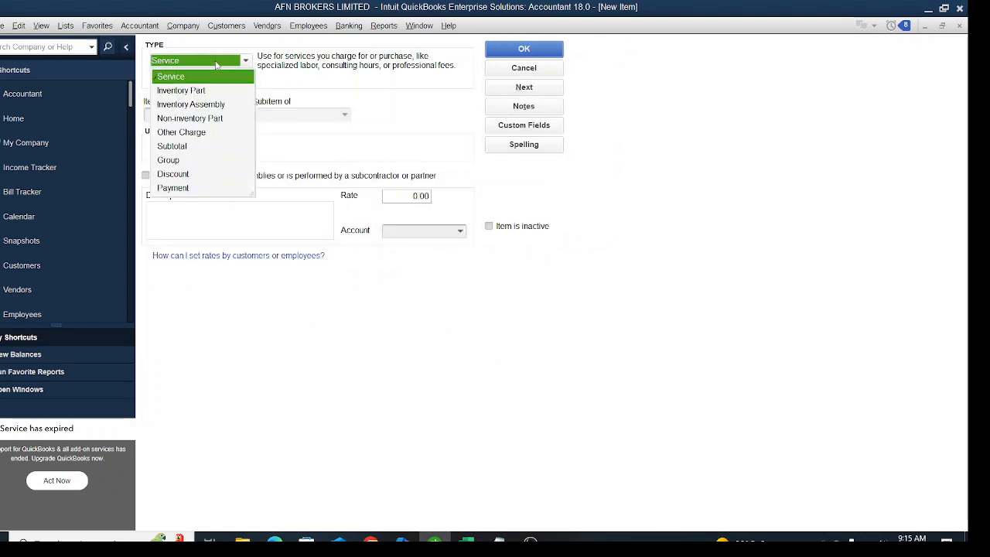
{"action": "left_click", "coordinate": [176, 93]}
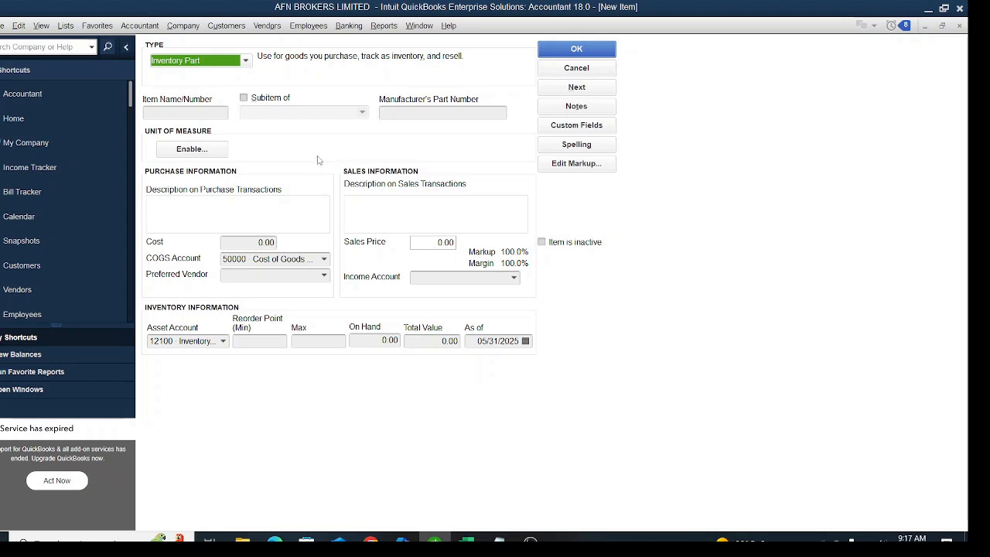
Name the item BSC89543 and describe it as BLUE GREEN CHOCOLATE BISCUIT for purchase and sales transactions
{"action": "left_click", "coordinate": [186, 114]}
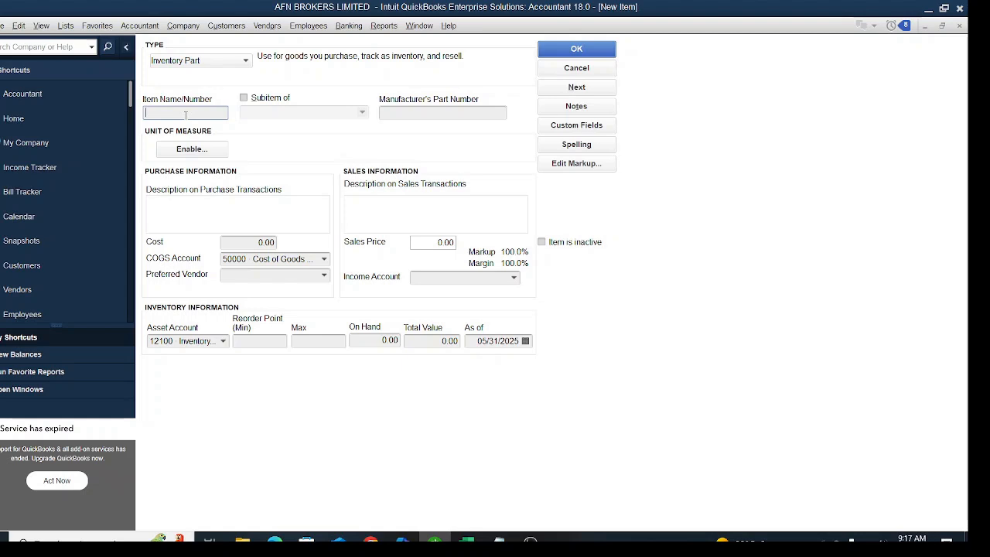
{"action": "type", "text": "BSC89543"}
{"action": "left_click", "coordinate": [178, 210]}
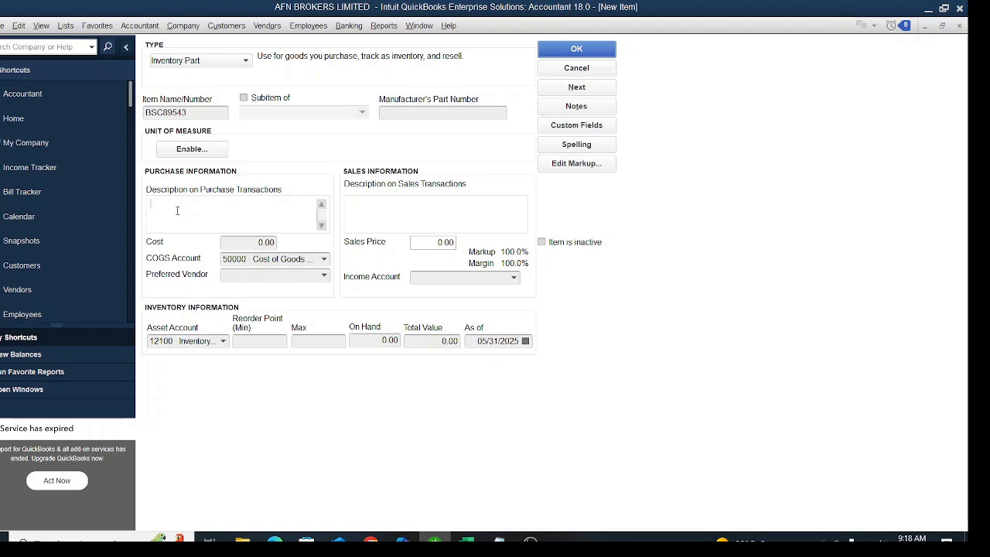
{"action": "type", "text": "BLUE GREEN CHOCOLATE BISCUIT"}
{"action": "left_click", "coordinate": [371, 216]}
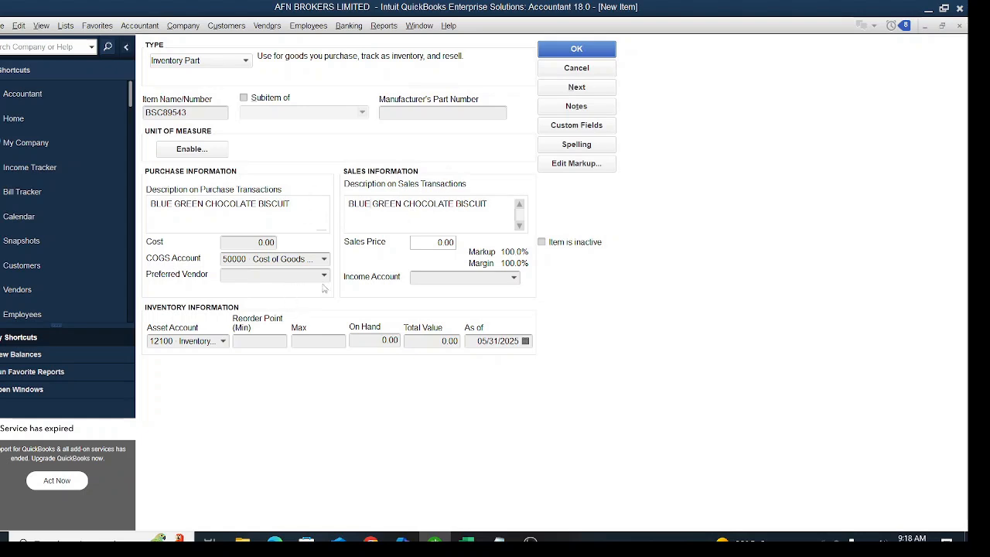
Set the item's cost to 1000 and its sales price to 1200
{"action": "left_click", "coordinate": [253, 242]}
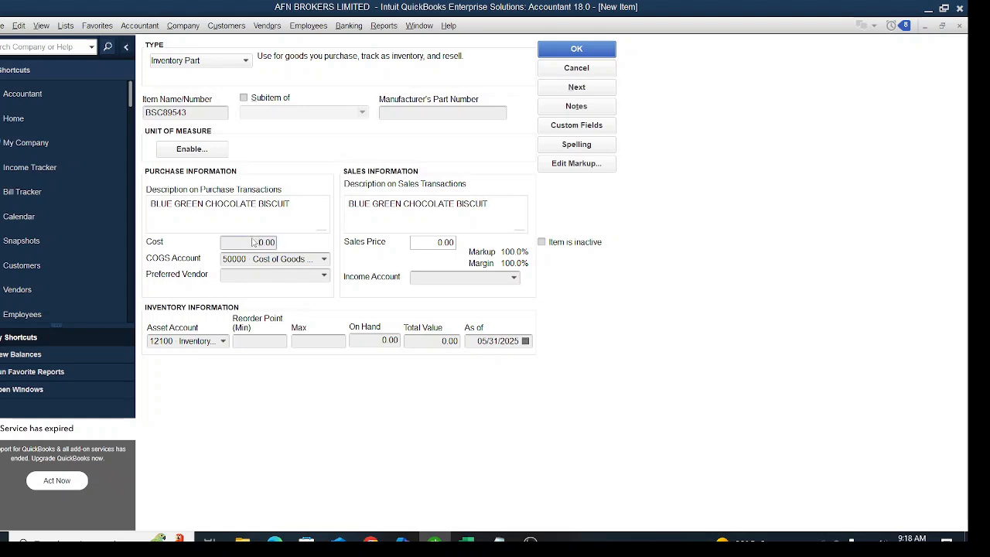
{"action": "double_click", "coordinate": [255, 242]}
{"action": "type", "text": "1000"}
{"action": "left_click", "coordinate": [439, 243]}
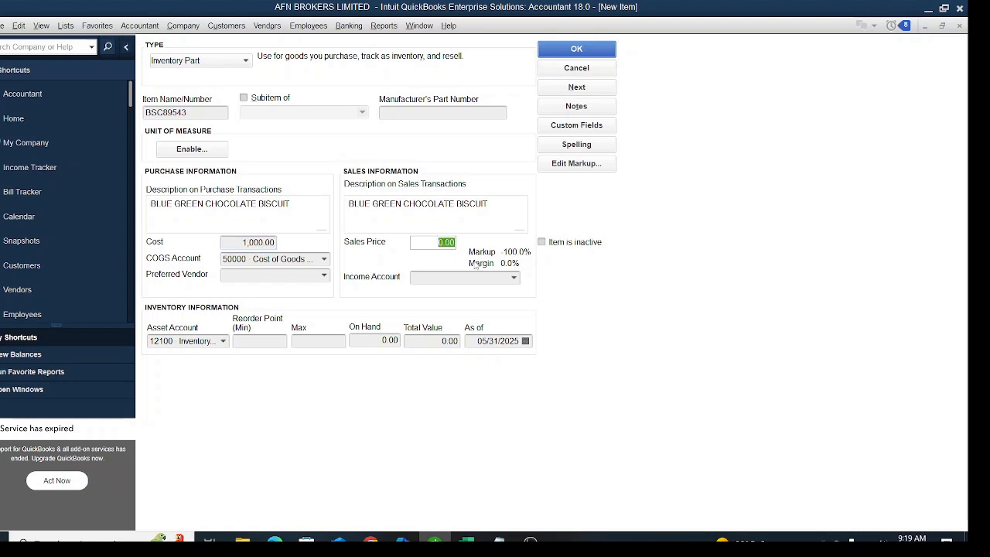
{"action": "type", "text": "2"}
{"action": "key", "text": "BackSpace"}
{"action": "type", "text": "1200"}
Switch the item to Service with the assemblies or subcontractor option enabled, and return its type to Inventory Part
{"action": "left_click", "coordinate": [198, 62]}
{"action": "left_click", "coordinate": [184, 77]}
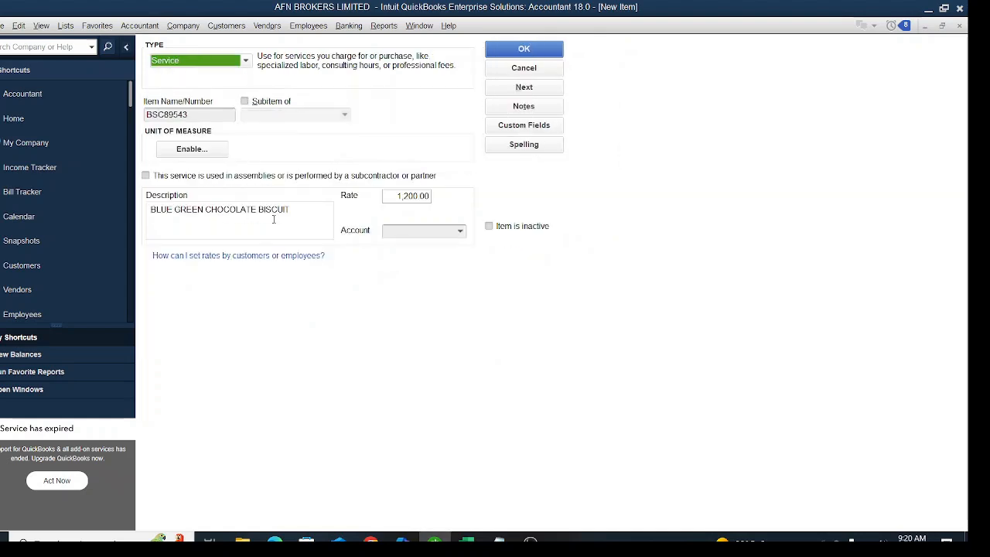
{"action": "left_click", "coordinate": [188, 181]}
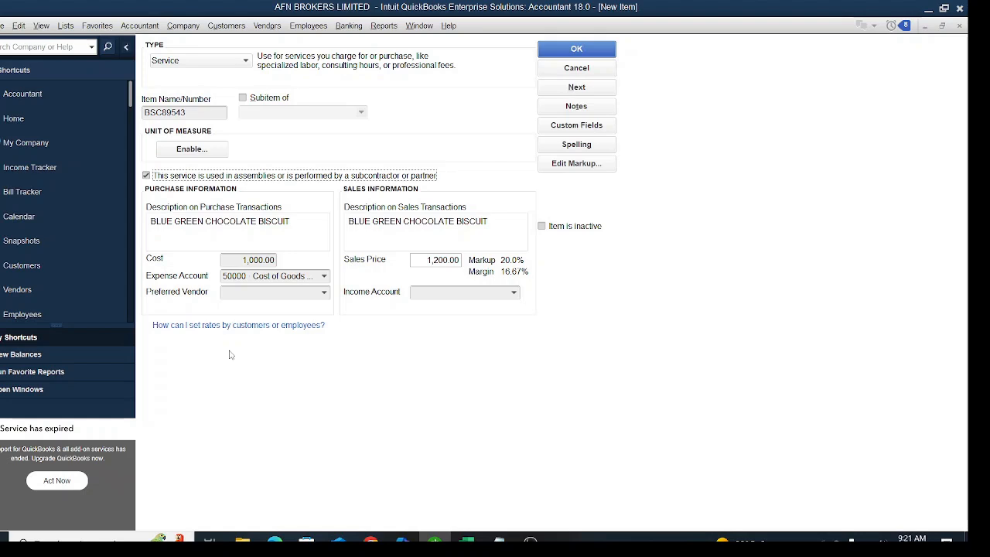
{"action": "left_click", "coordinate": [169, 61]}
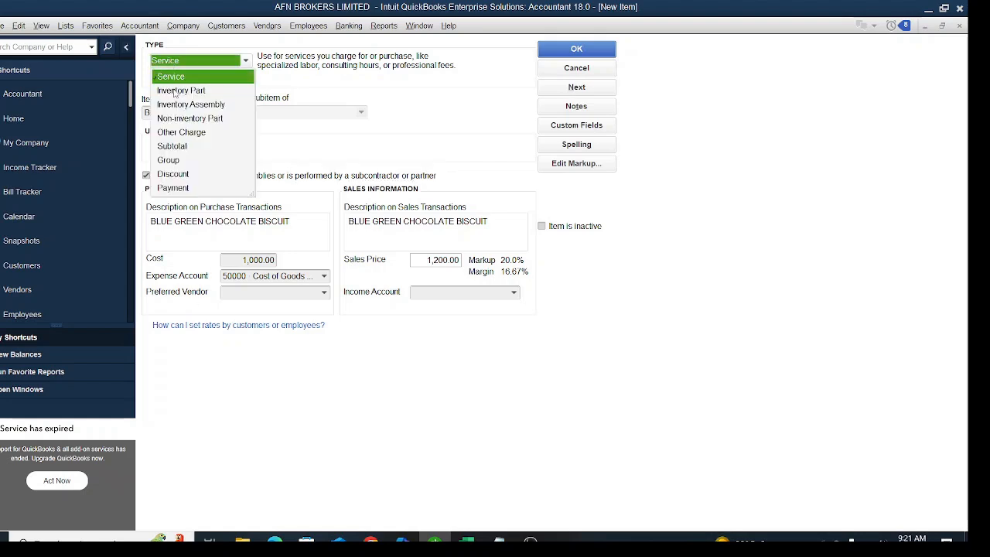
{"action": "left_click", "coordinate": [177, 92]}
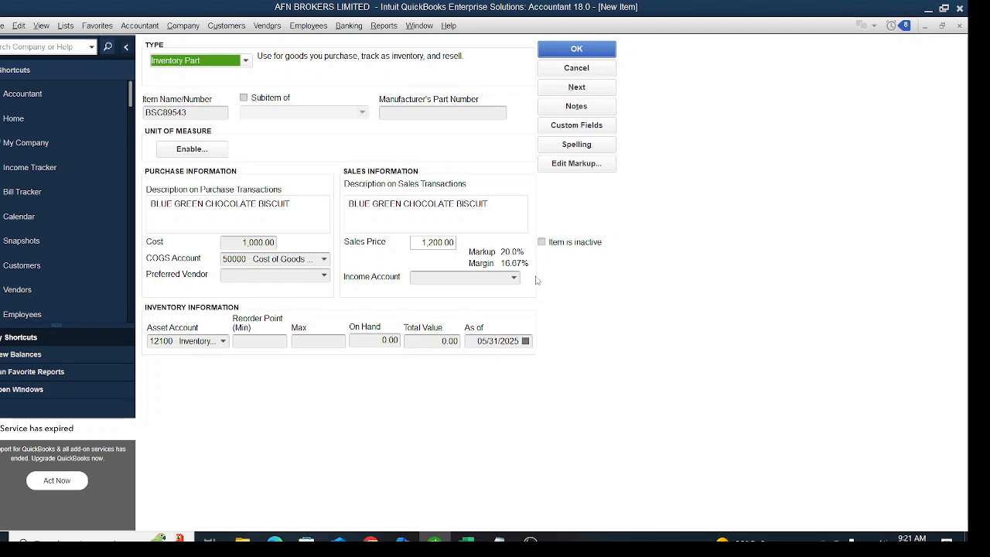
Look through the available income accounts and start adding a new account for the item's sales income
{"action": "left_click", "coordinate": [513, 278]}
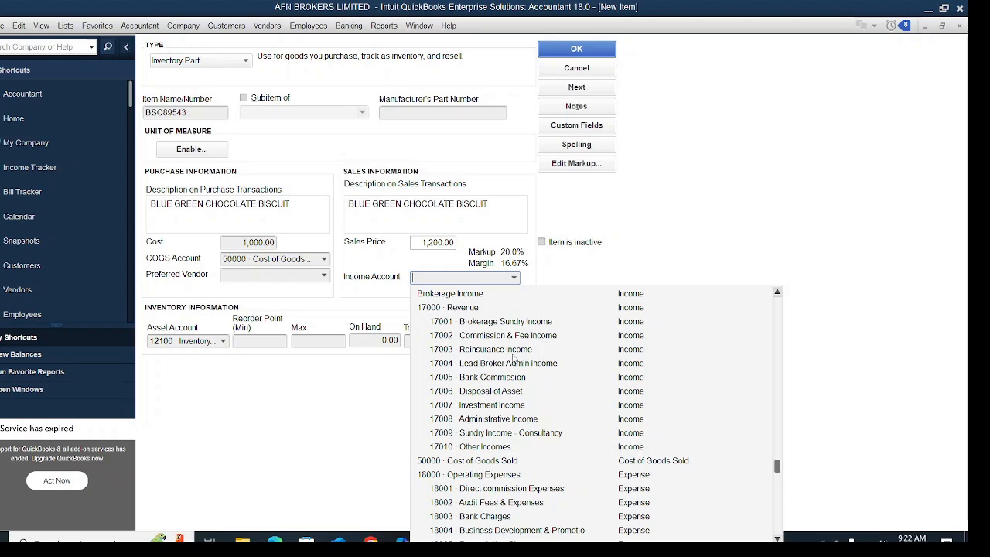
{"action": "scroll", "coordinate": [508, 458], "scroll_direction": "down", "scroll_amount": 2}
{"action": "scroll", "coordinate": [508, 458], "scroll_direction": "down", "scroll_amount": 4}
{"action": "scroll", "coordinate": [505, 417], "scroll_direction": "up", "scroll_amount": 15}
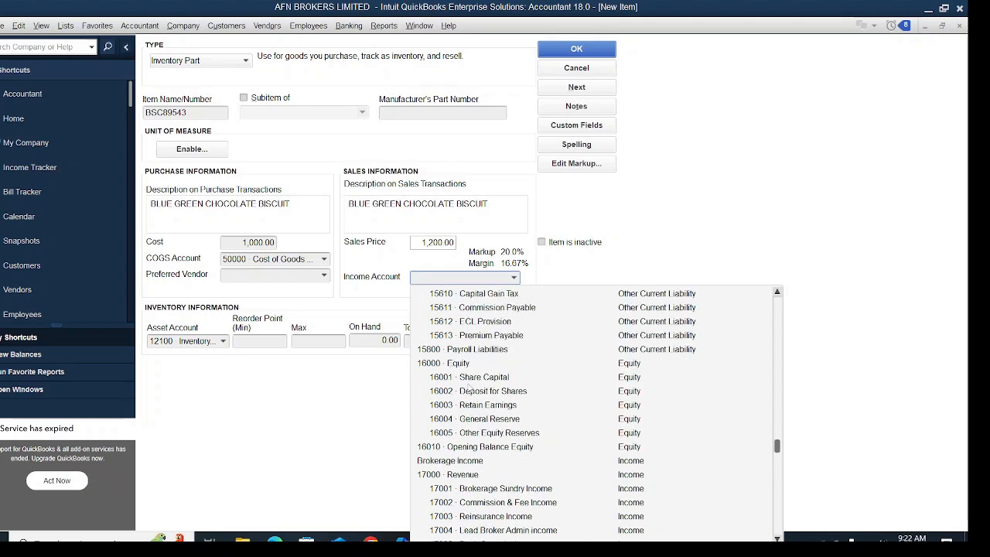
{"action": "scroll", "coordinate": [501, 368], "scroll_direction": "up", "scroll_amount": 10}
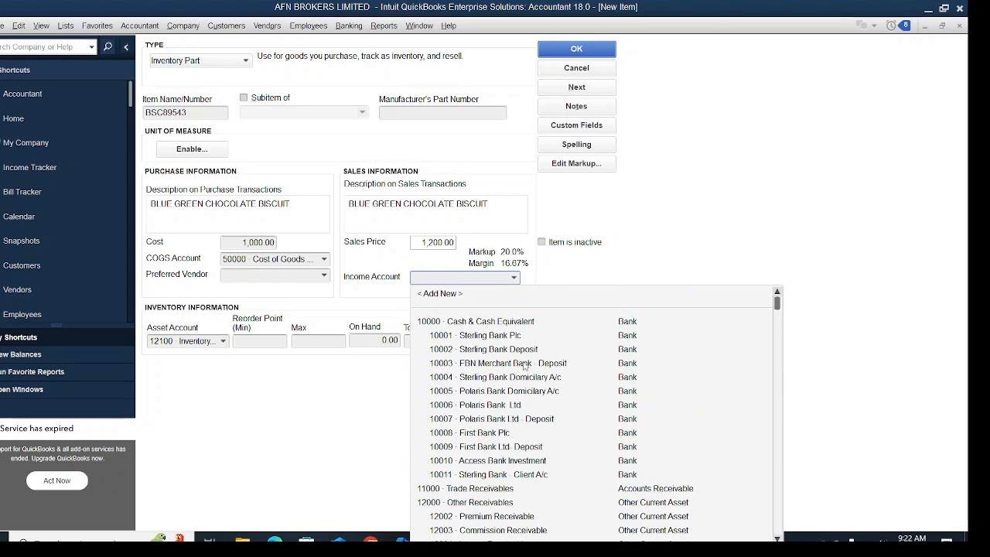
{"action": "left_click", "coordinate": [459, 294]}
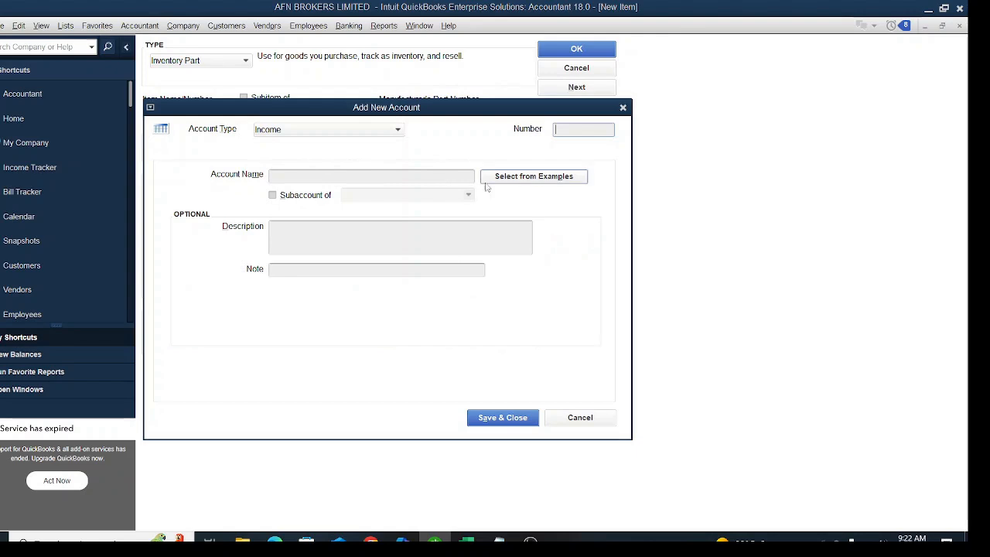
Name the new income account Item Sales Income
{"action": "left_click", "coordinate": [384, 176]}
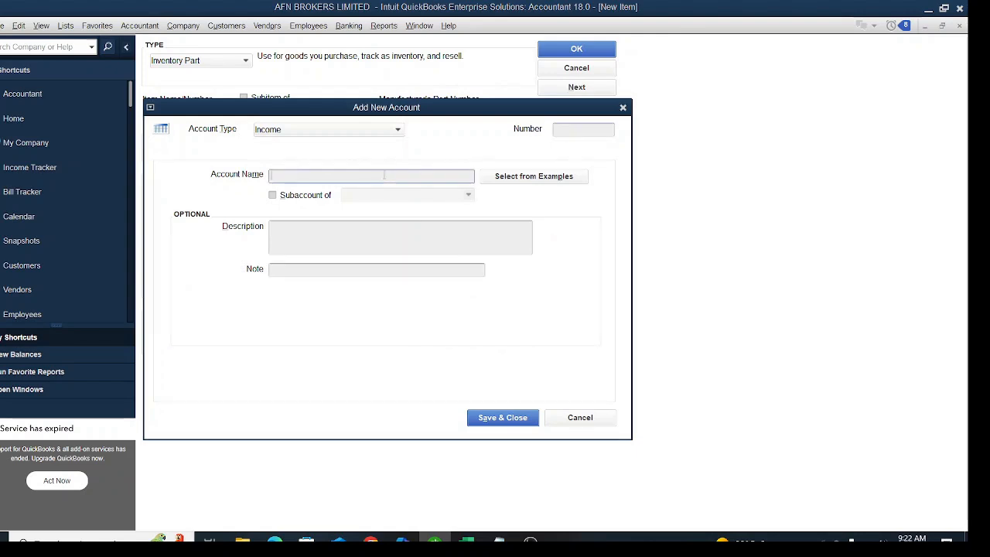
{"action": "type", "text": "ITEM"}
{"action": "key", "text": "BackSpace"}
{"action": "key", "text": "BackSpace"}
{"action": "key", "text": "BackSpace"}
{"action": "key", "text": "BackSpace"}
{"action": "type", "text": "Item Sales Income"}
Number the new income account 17011, make it a subaccount of 17000 Revenue, and save it
{"action": "left_click", "coordinate": [321, 198]}
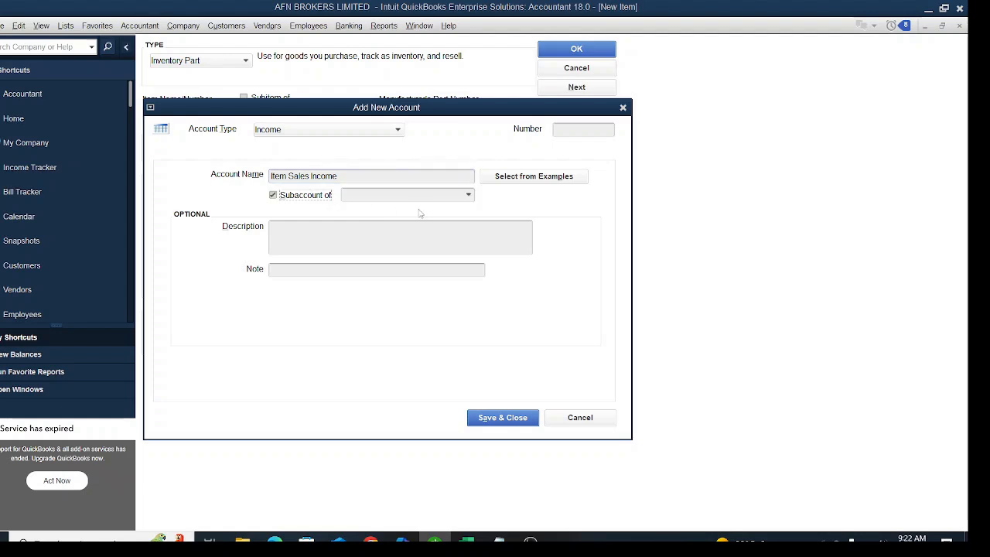
{"action": "left_click", "coordinate": [468, 195]}
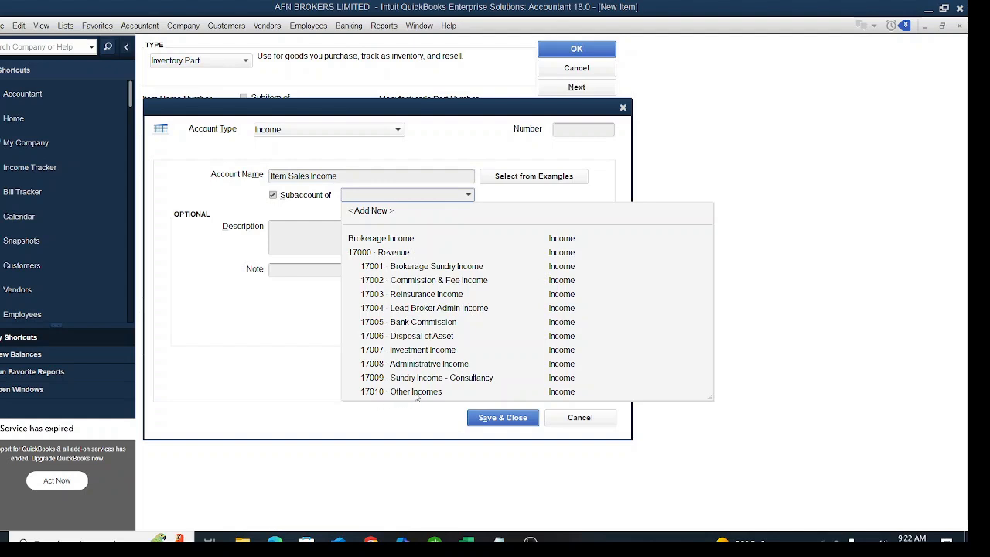
{"action": "left_click", "coordinate": [554, 131]}
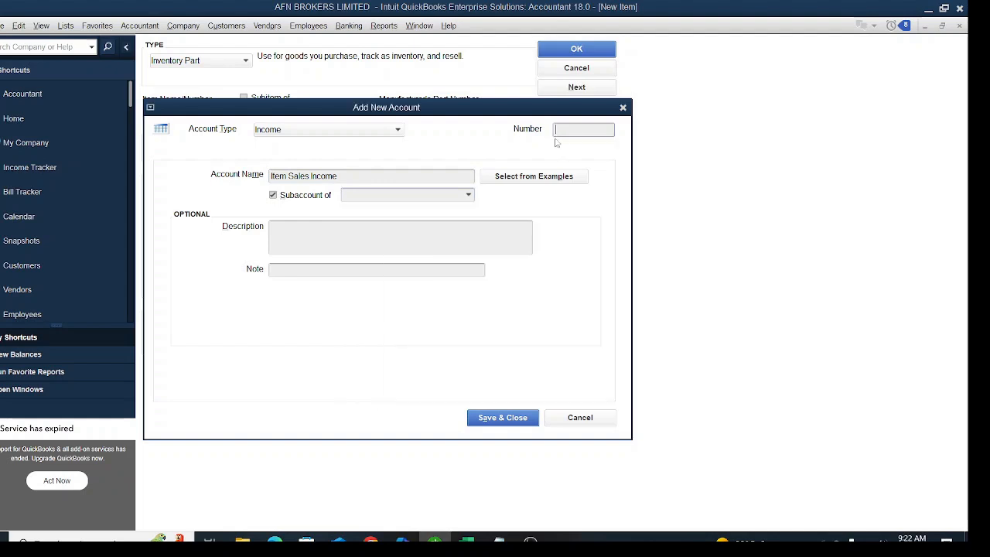
{"action": "type", "text": "17011"}
{"action": "left_click", "coordinate": [468, 200]}
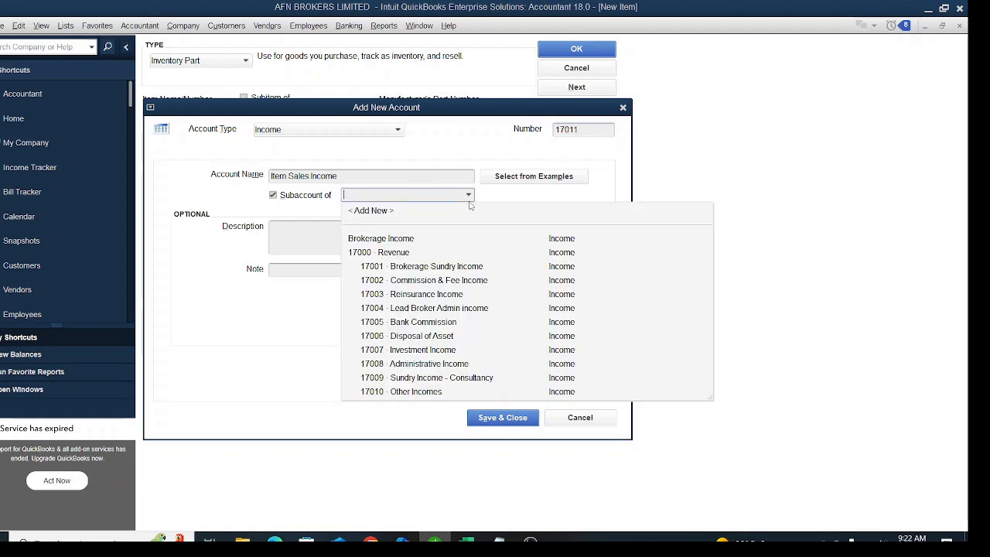
{"action": "left_click", "coordinate": [391, 253]}
{"action": "left_click", "coordinate": [504, 422]}
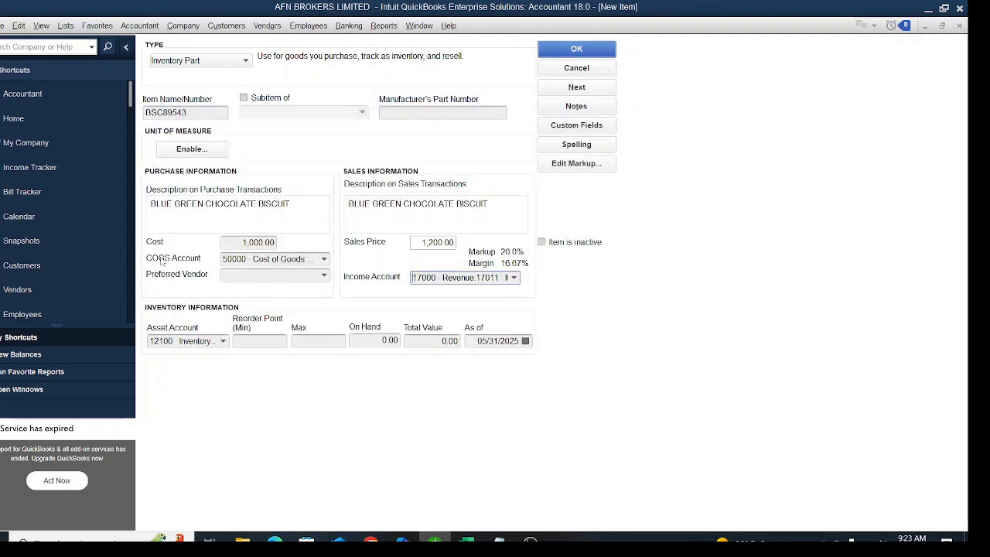
Review the account choices for COGS and inventory asset, keeping 50000 Cost of Goods Sold and 12100 Inventory Asset
{"action": "left_click", "coordinate": [325, 259]}
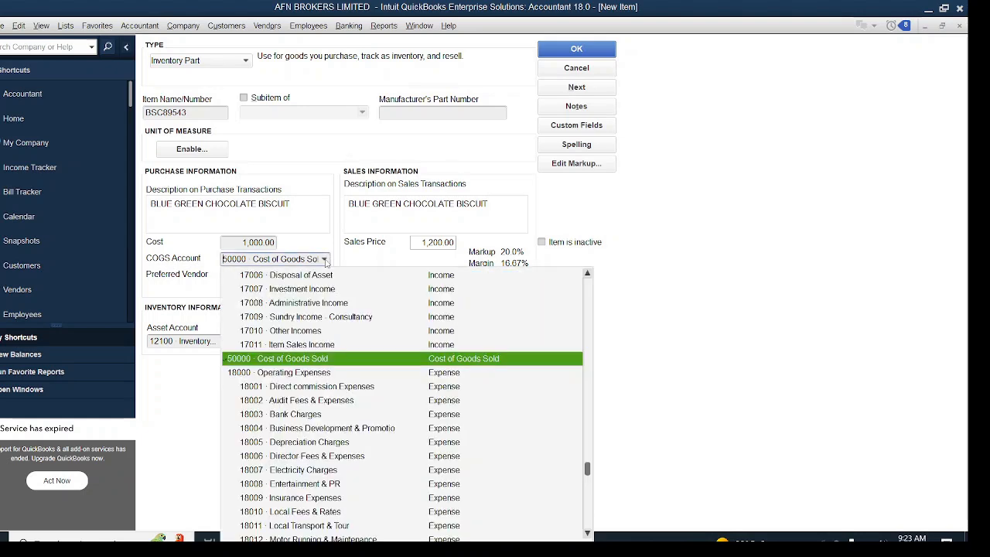
{"action": "left_click", "coordinate": [348, 363]}
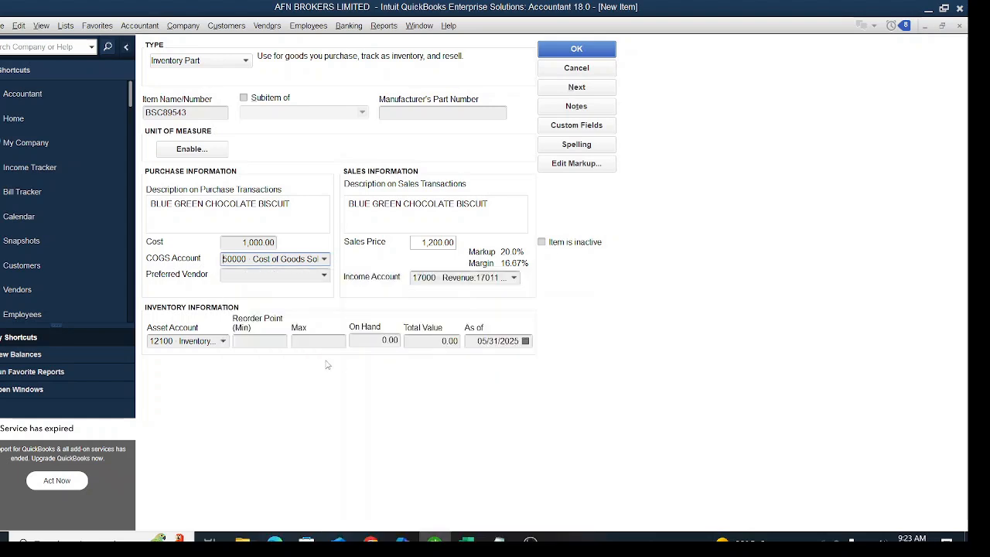
{"action": "left_click", "coordinate": [223, 341]}
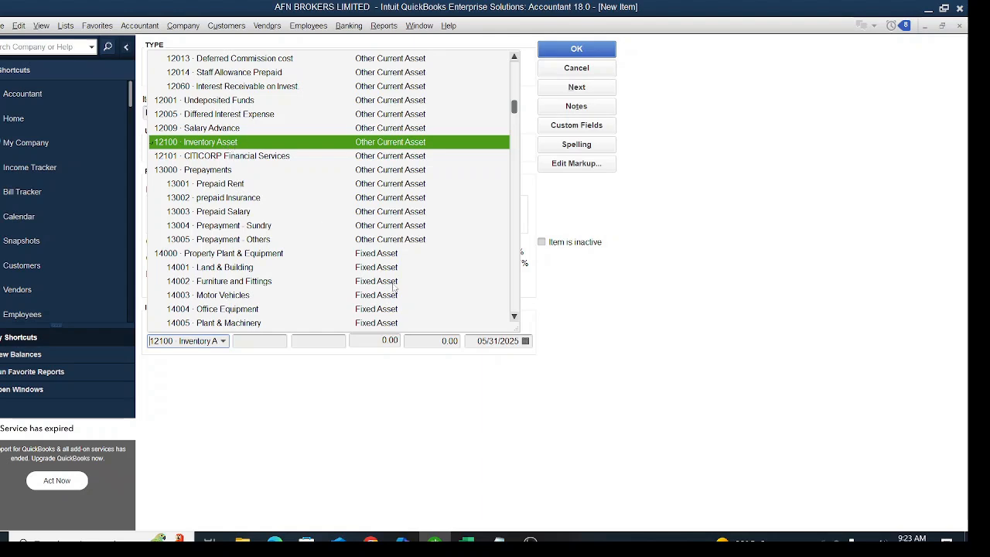
{"action": "left_click", "coordinate": [461, 393]}
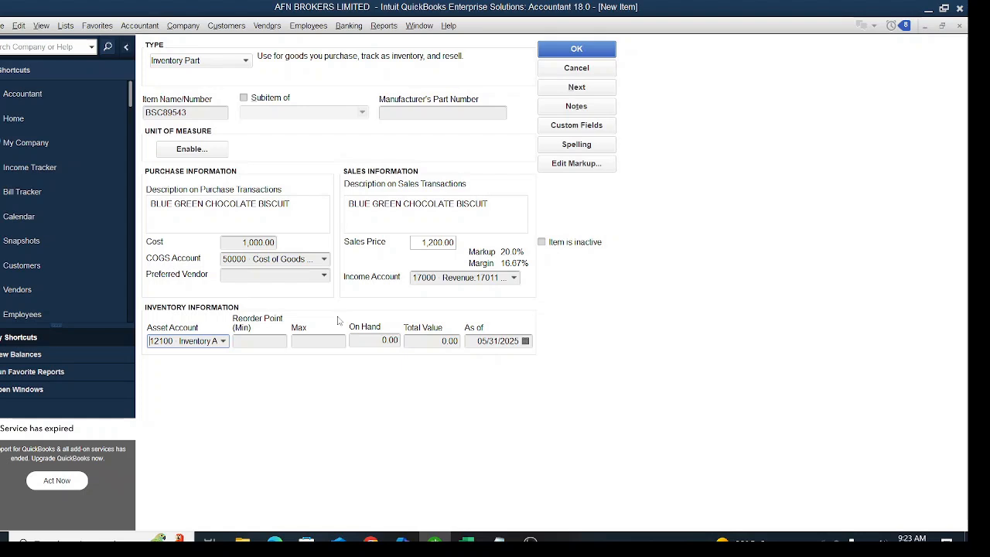
{"action": "left_click", "coordinate": [223, 342]}
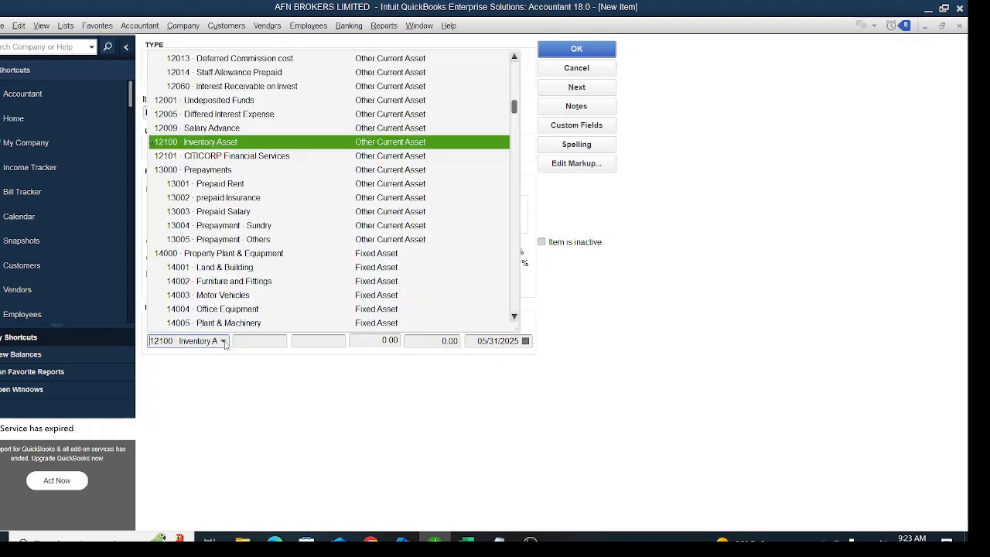
{"action": "left_click", "coordinate": [386, 147]}
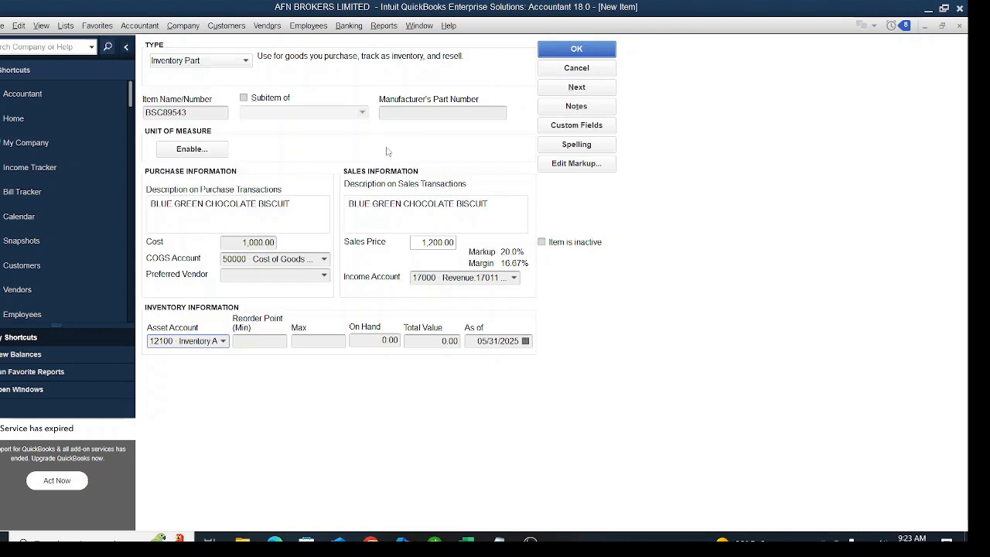
{"action": "left_click", "coordinate": [324, 260]}
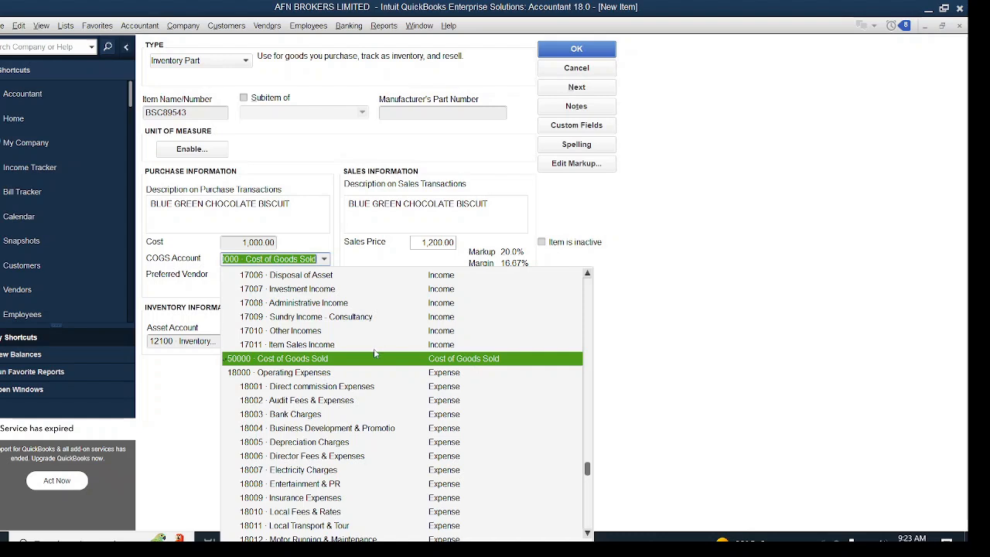
{"action": "left_click", "coordinate": [348, 358]}
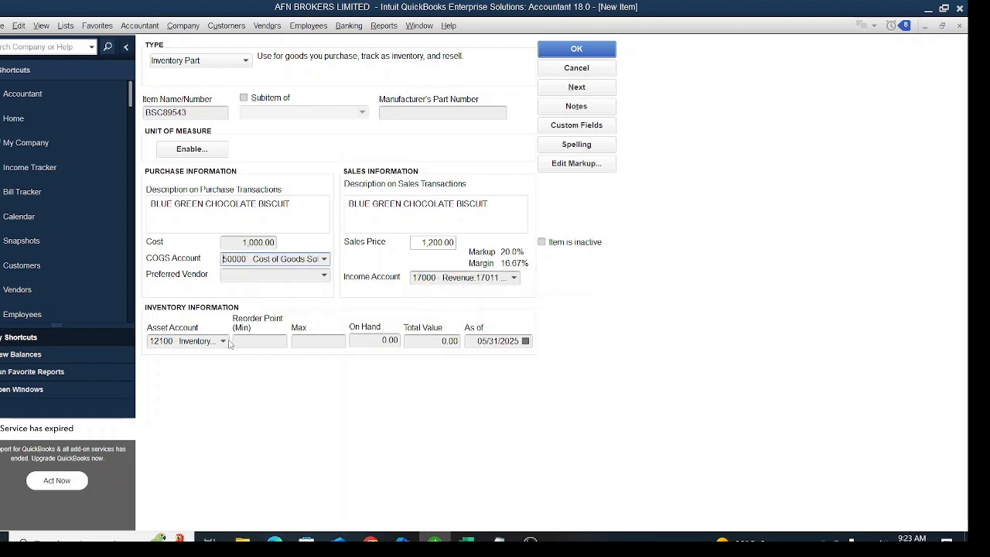
{"action": "left_click", "coordinate": [223, 341]}
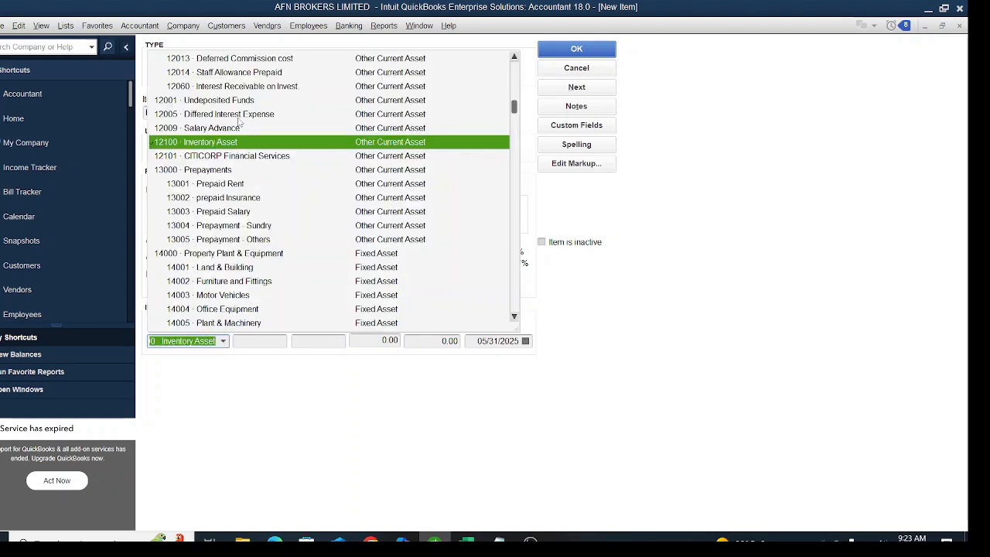
Set the biscuit item's on-hand quantity to 700
{"action": "left_click", "coordinate": [354, 341]}
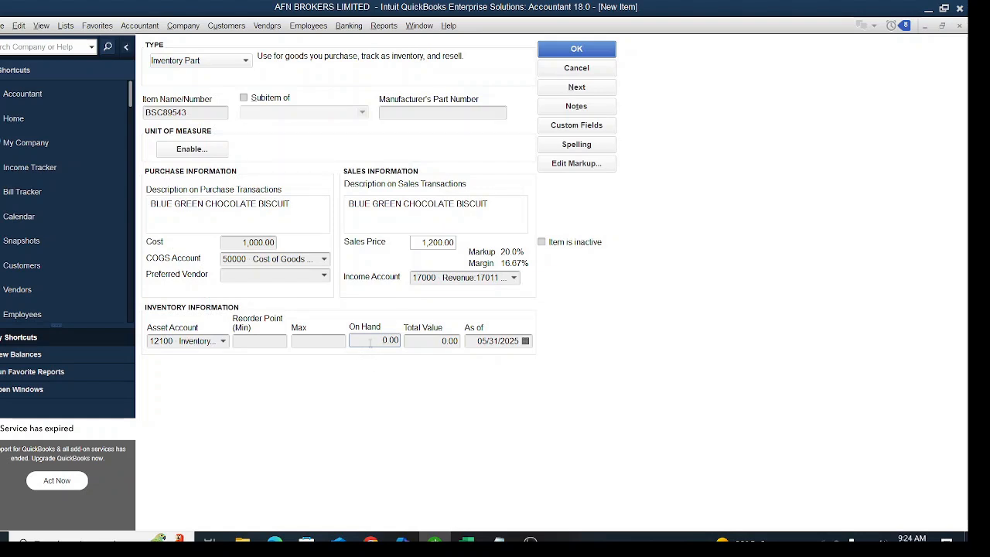
{"action": "double_click", "coordinate": [372, 344]}
{"action": "type", "text": "700"}
{"action": "left_click", "coordinate": [428, 341]}
{"action": "right_click", "coordinate": [427, 342]}
{"action": "key", "text": "Escape"}
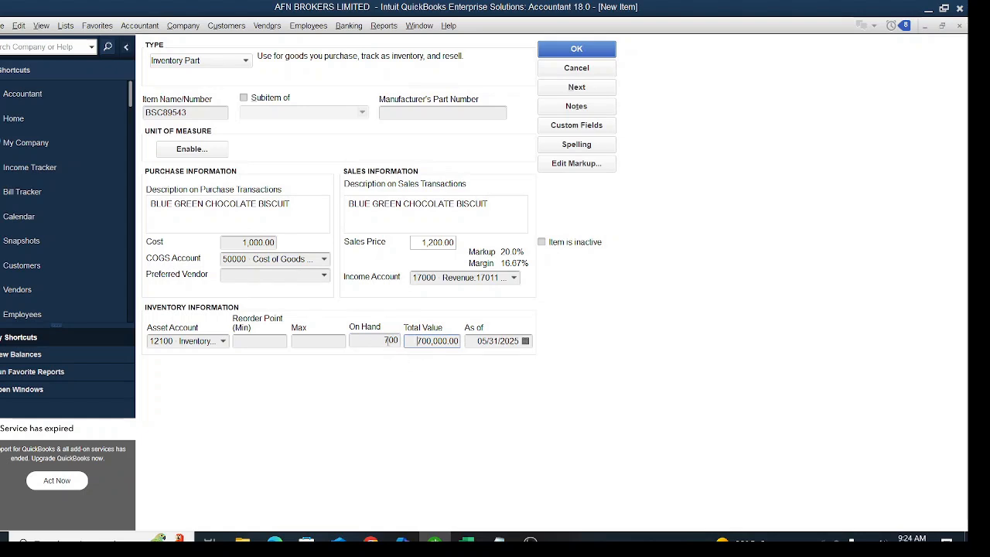
Set the inventory as-of date to 01/01/2025
{"action": "left_click", "coordinate": [526, 342]}
{"action": "left_click", "coordinate": [525, 341]}
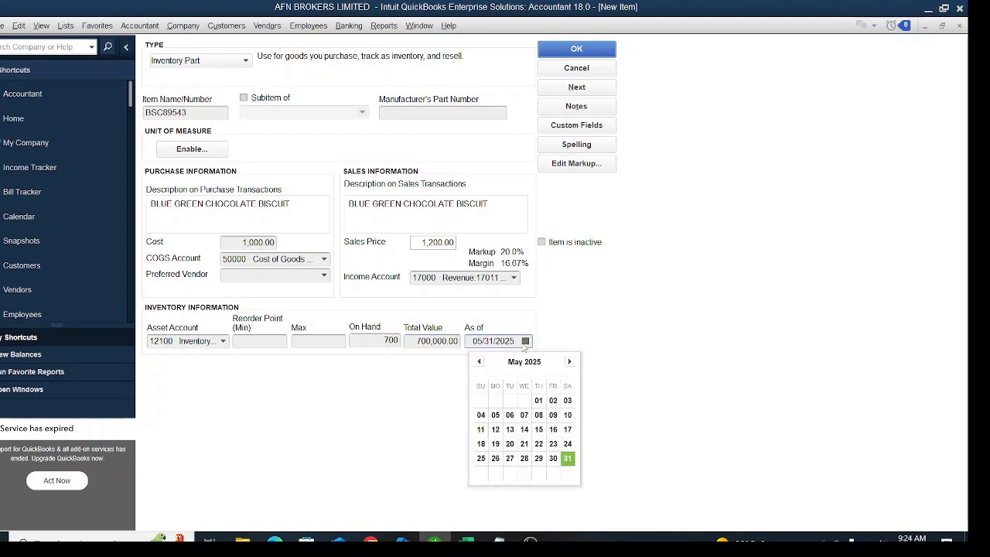
{"action": "left_click", "coordinate": [479, 362]}
{"action": "left_click", "coordinate": [479, 361]}
{"action": "left_click", "coordinate": [479, 361]}
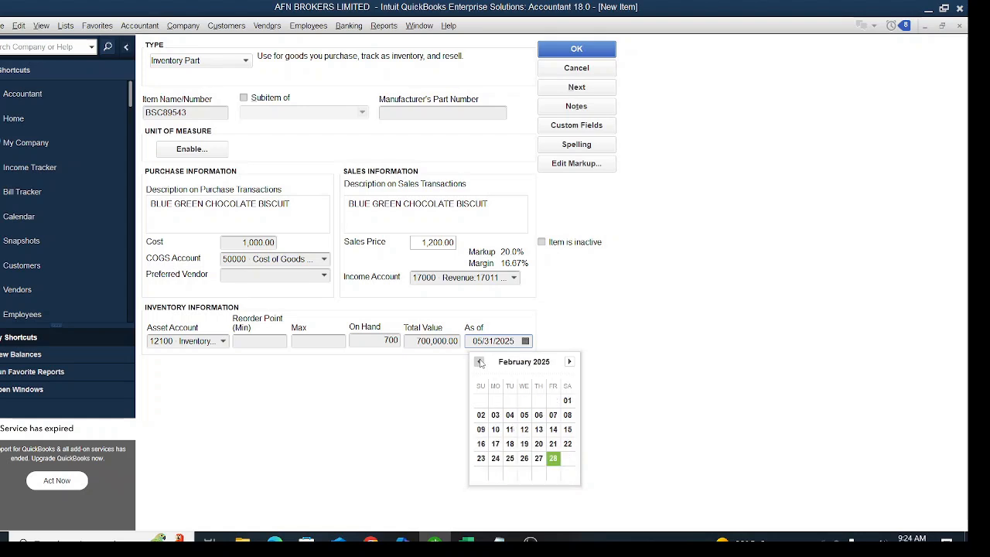
{"action": "left_click", "coordinate": [480, 361]}
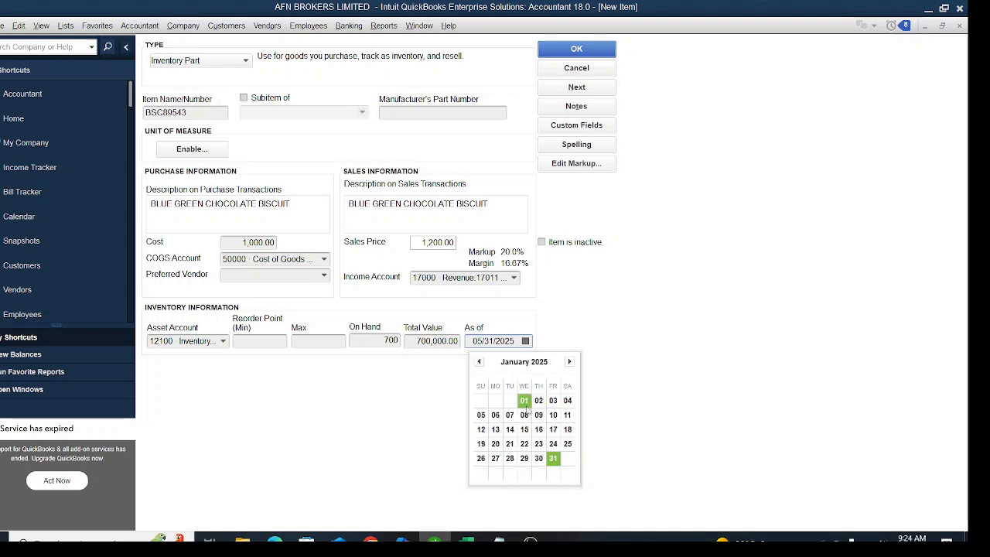
{"action": "left_click", "coordinate": [524, 401]}
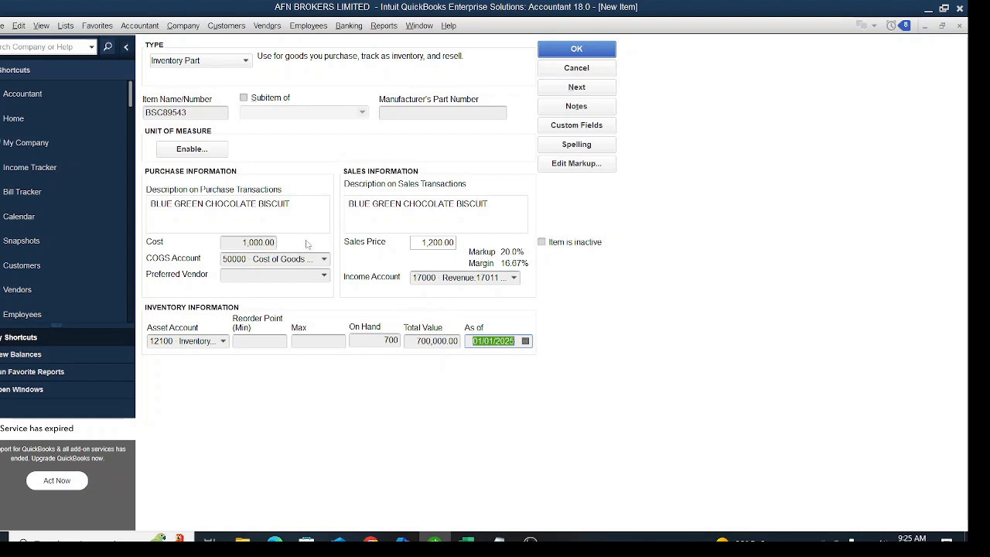
Save the biscuit item, accept its past transaction date, and close the blank new item form
{"action": "left_click", "coordinate": [224, 342]}
{"action": "left_click", "coordinate": [223, 345]}
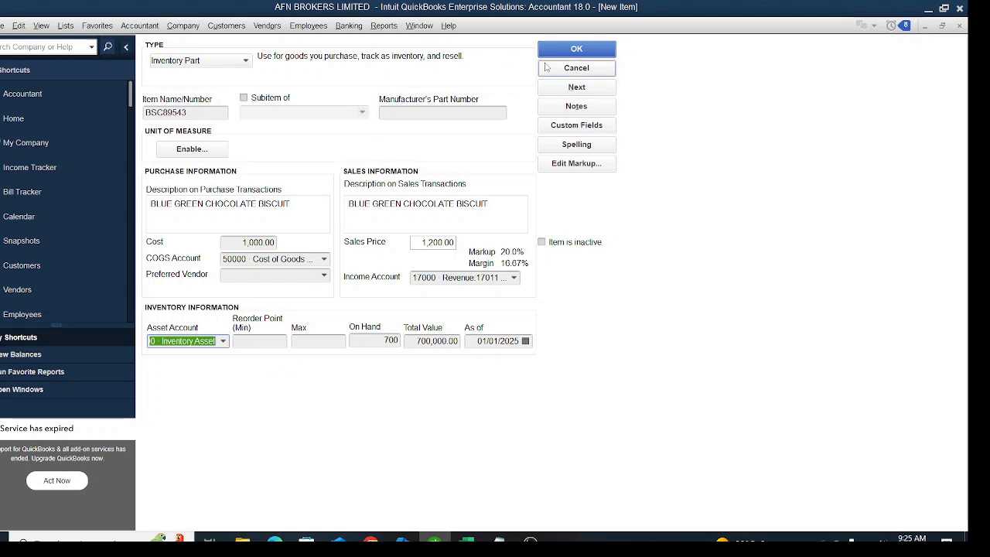
{"action": "left_click", "coordinate": [577, 90]}
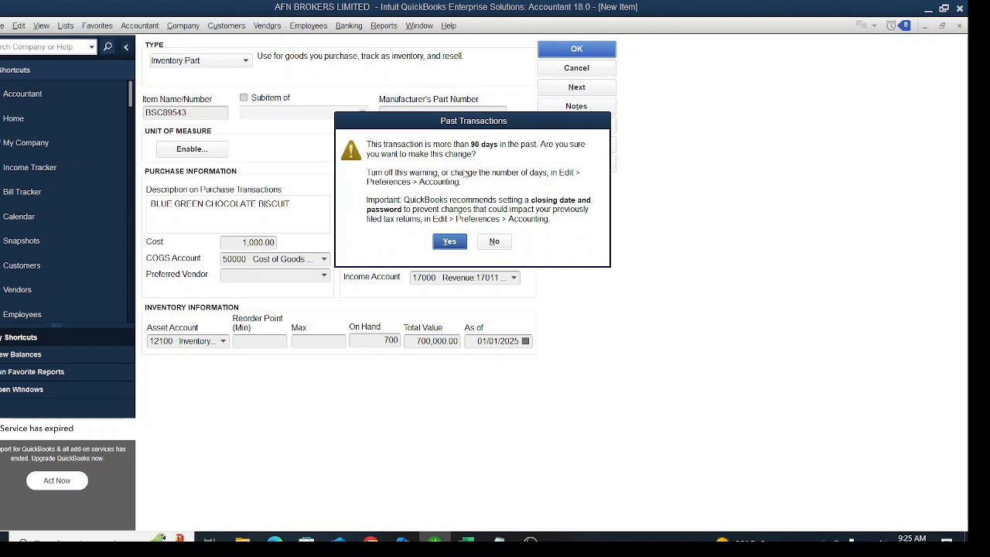
{"action": "mouse_move", "coordinate": [920, 539]}
{"action": "left_click", "coordinate": [451, 242]}
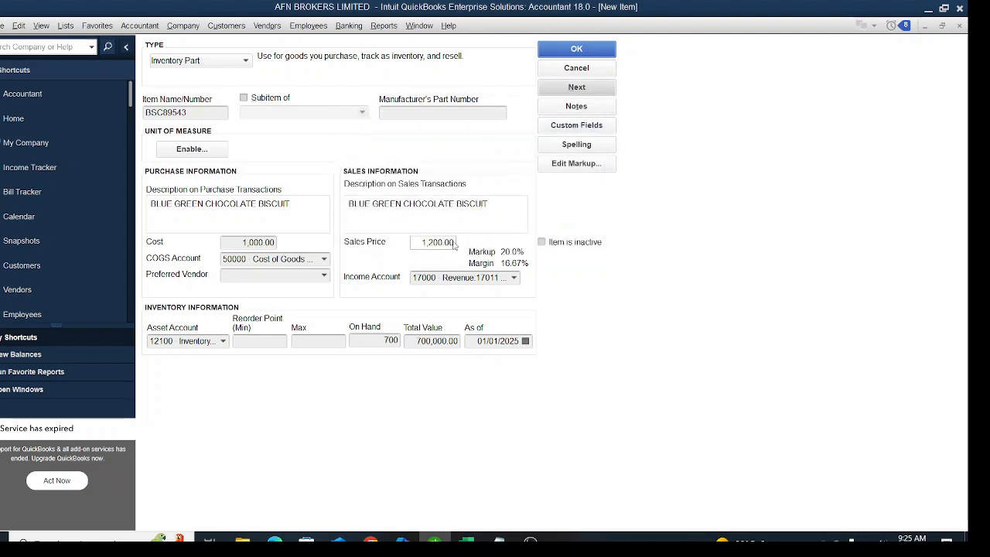
{"action": "left_click", "coordinate": [451, 242]}
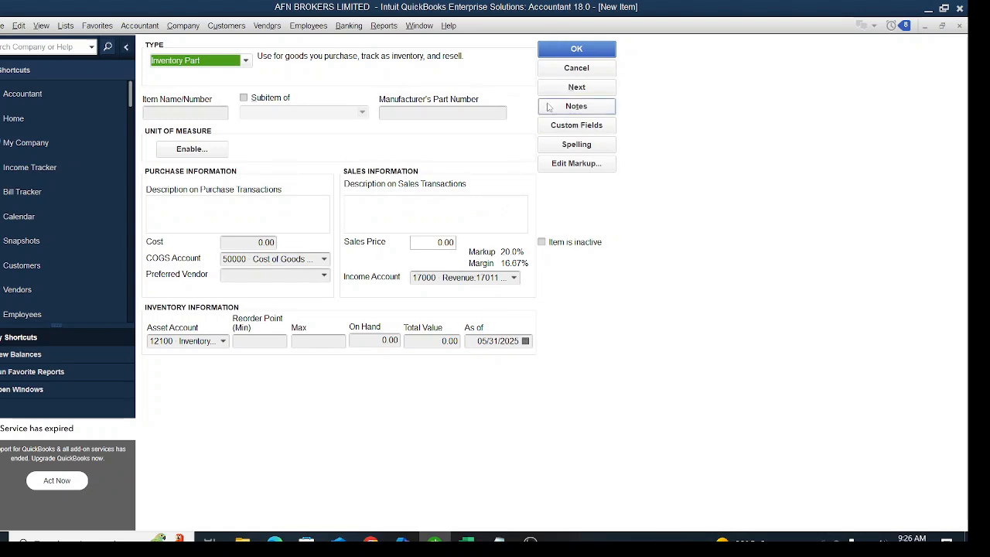
{"action": "left_click", "coordinate": [566, 68]}
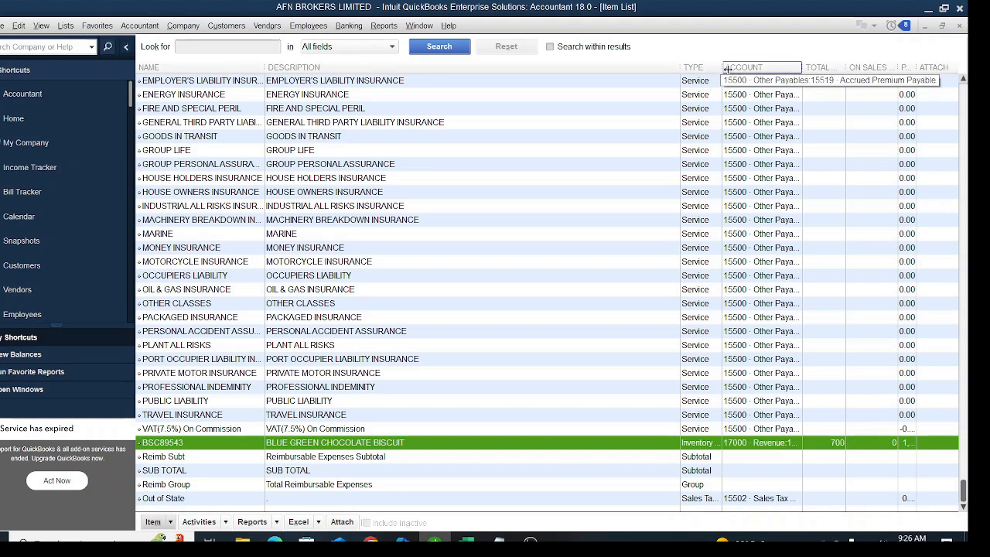
Widen the Type column in the item list and look through the list for the new biscuit item
{"action": "left_click_drag", "start_coordinate": [723, 68], "coordinate": [793, 78]}
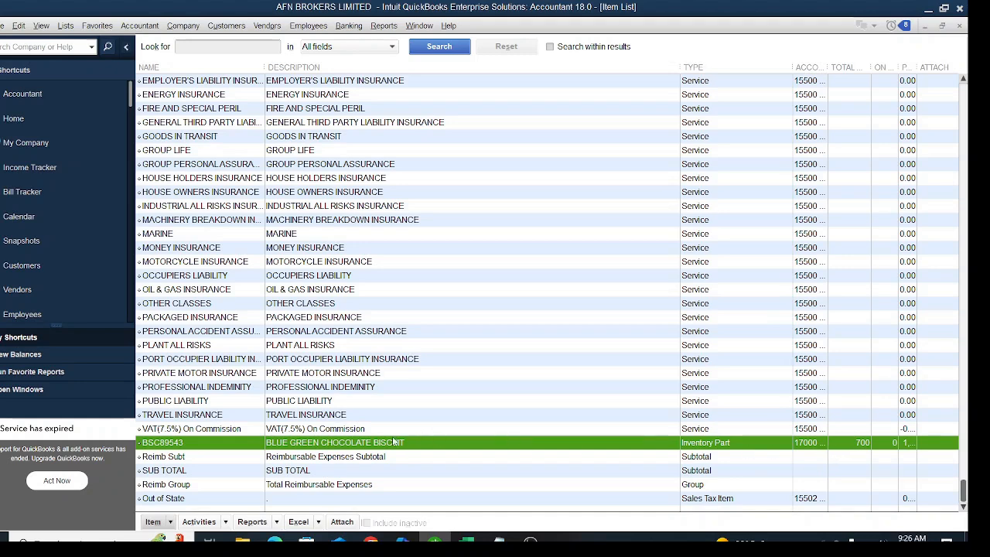
{"action": "scroll", "coordinate": [486, 383], "scroll_direction": "up", "scroll_amount": 6}
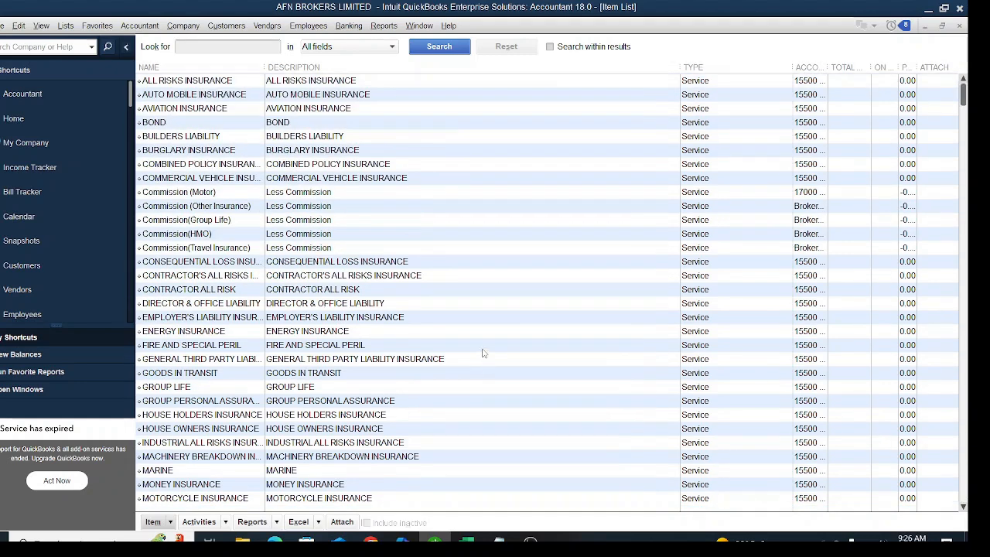
{"action": "scroll", "coordinate": [484, 369], "scroll_direction": "down", "scroll_amount": 6}
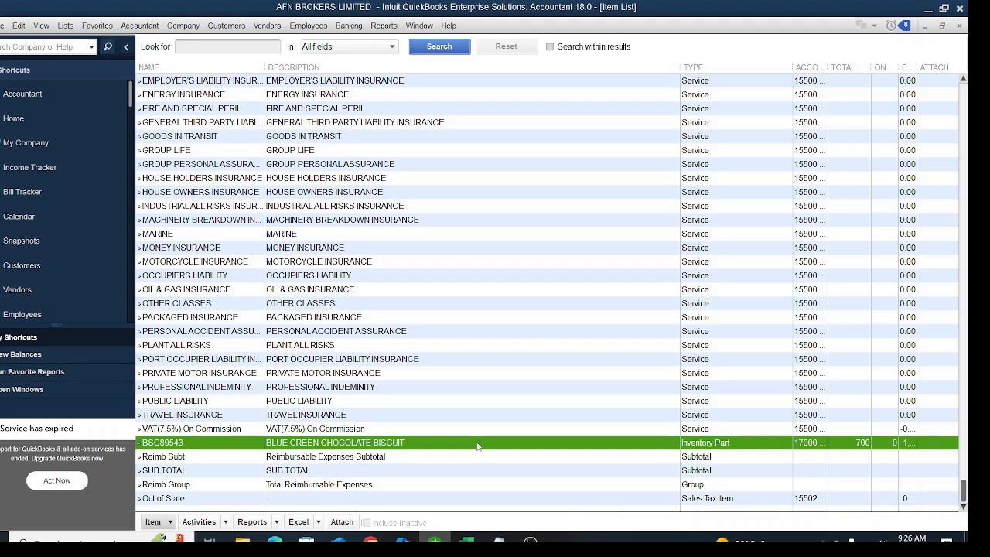